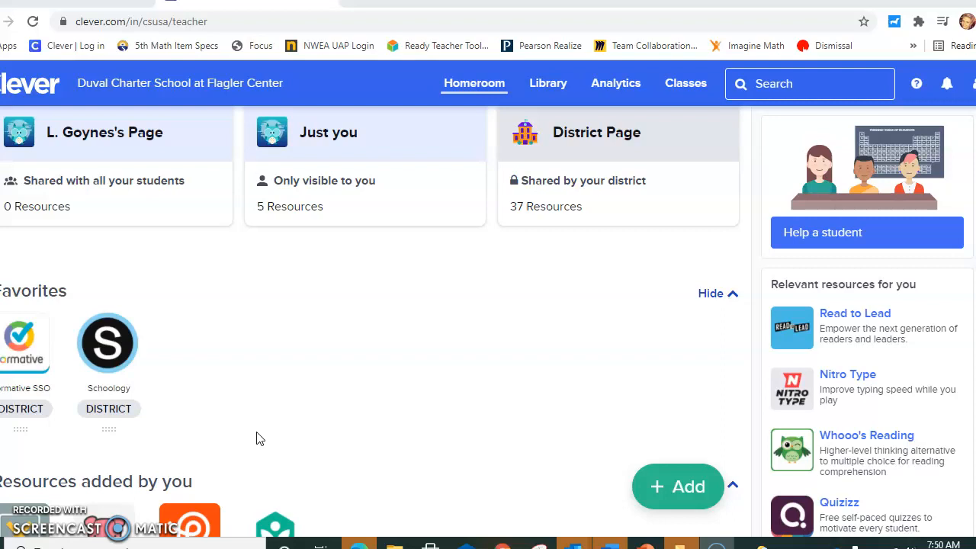
Open Schoology from the Favorites on the Clever teacher page.
left_click(109, 343)
left_click(66, 48)
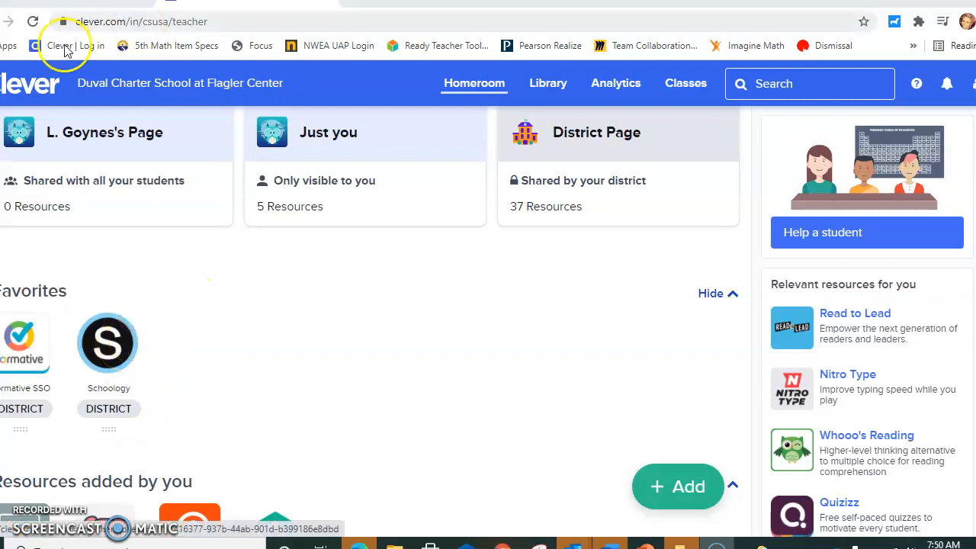
left_click(102, 353)
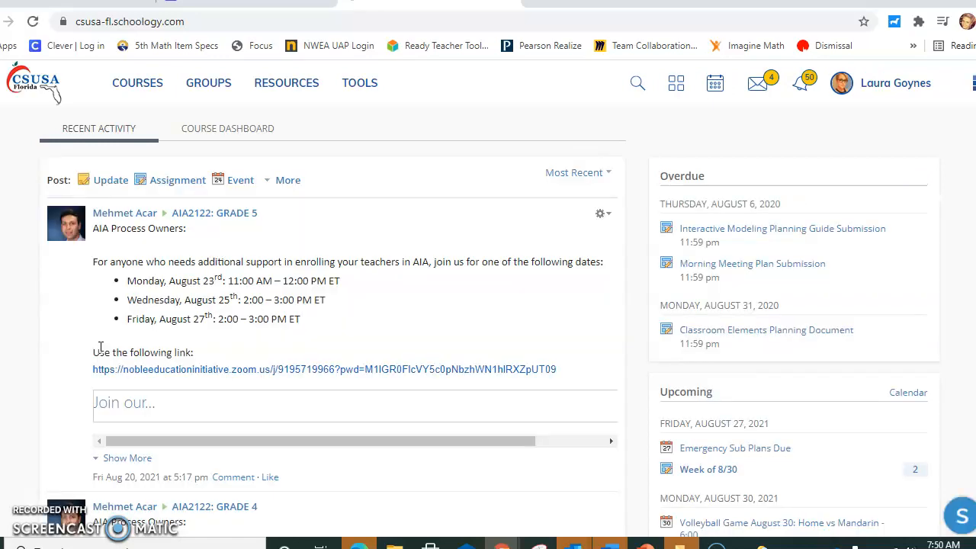
Look through the enrolled courses in Schoology and open the full My Courses page.
left_click(141, 88)
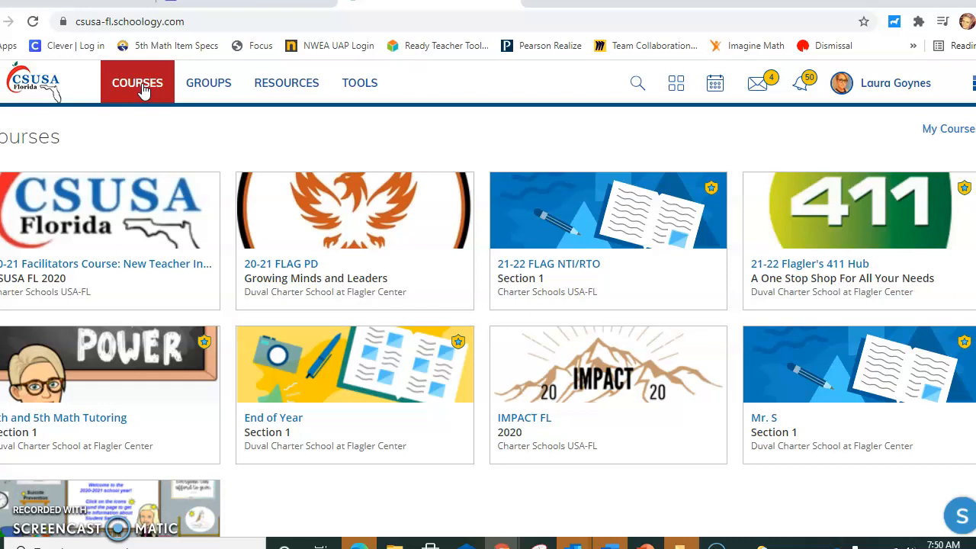
scroll(305, 320, "down", 1)
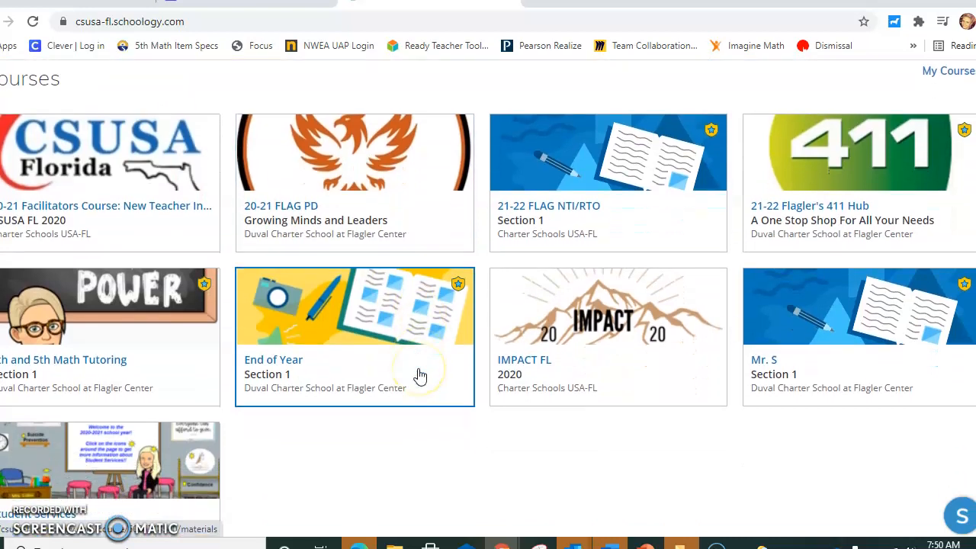
scroll(625, 410, "down", 1)
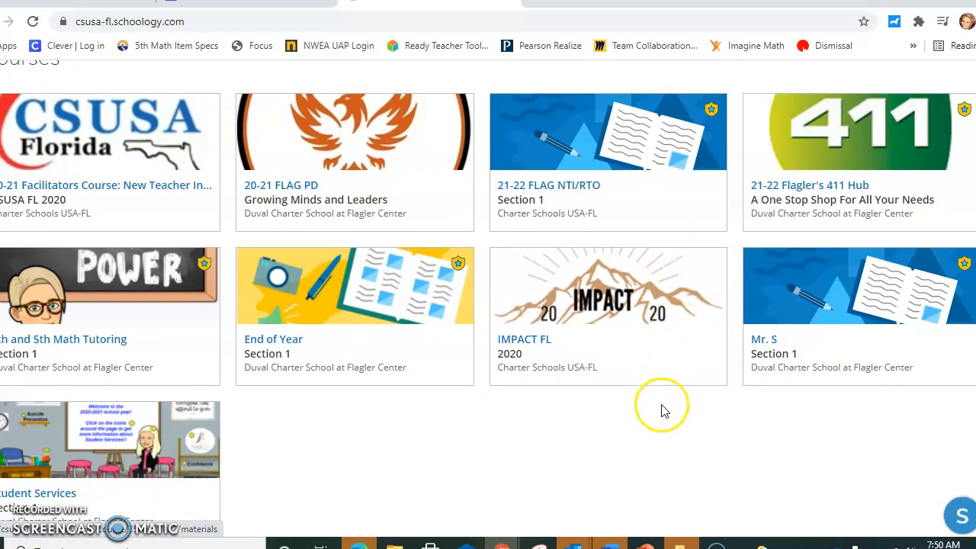
scroll(662, 407, "down", 2)
scroll(663, 411, "up", 3)
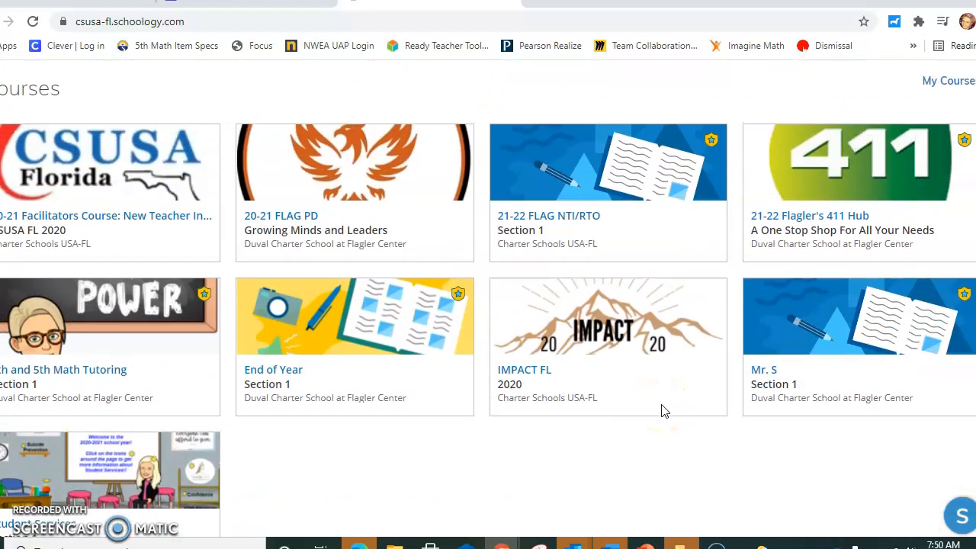
scroll(482, 402, "down", 3)
scroll(488, 414, "up", 4)
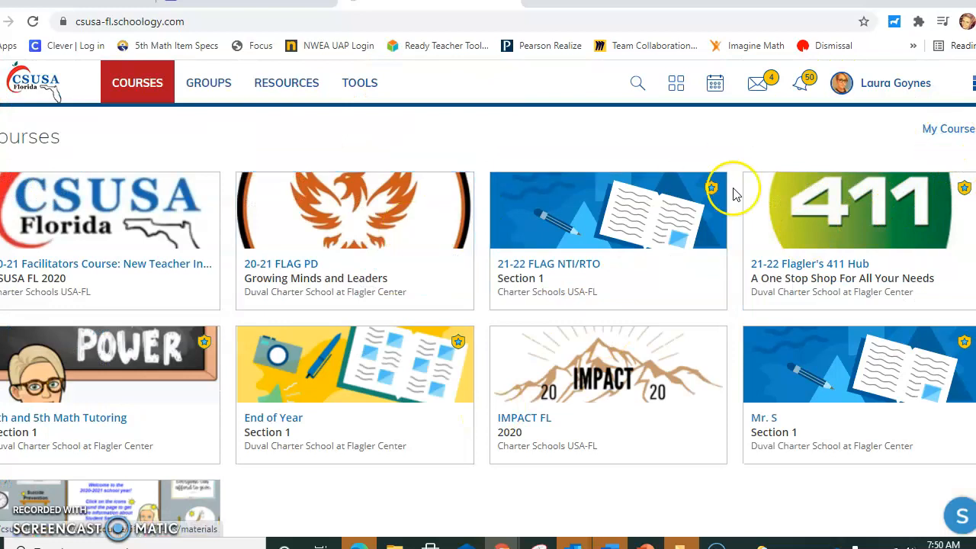
left_click(947, 136)
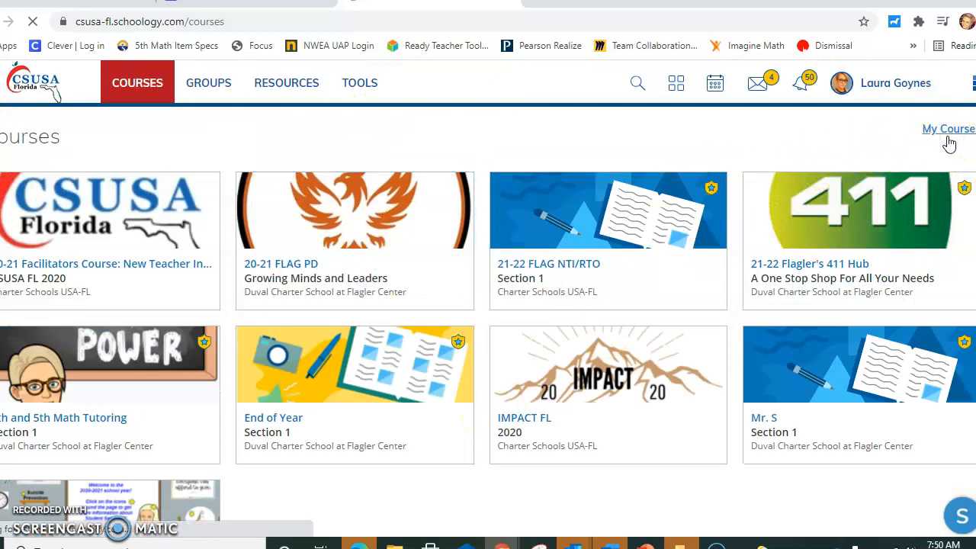
Start creating a new course and choose the suggested course name "Demo- Testing 123".
scroll(535, 311, "down", 5)
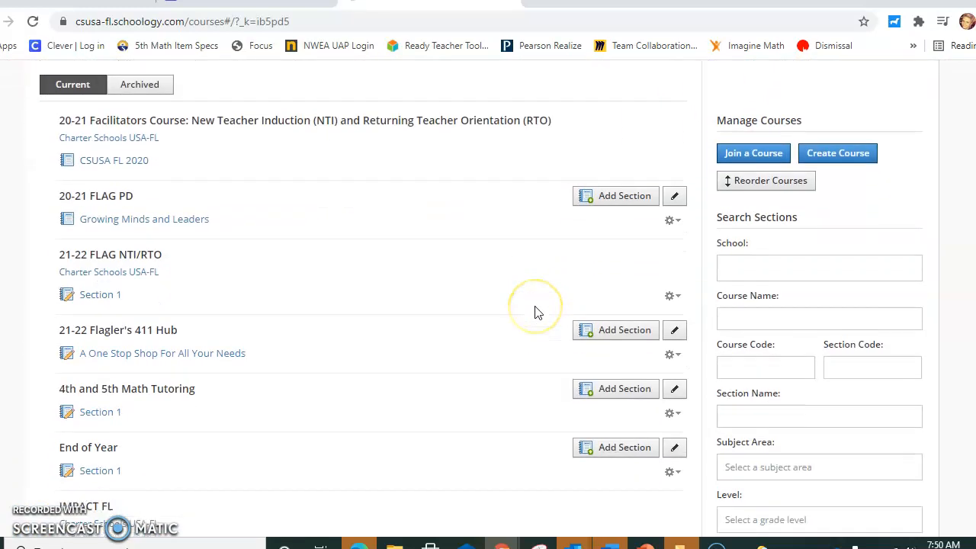
scroll(535, 312, "up", 4)
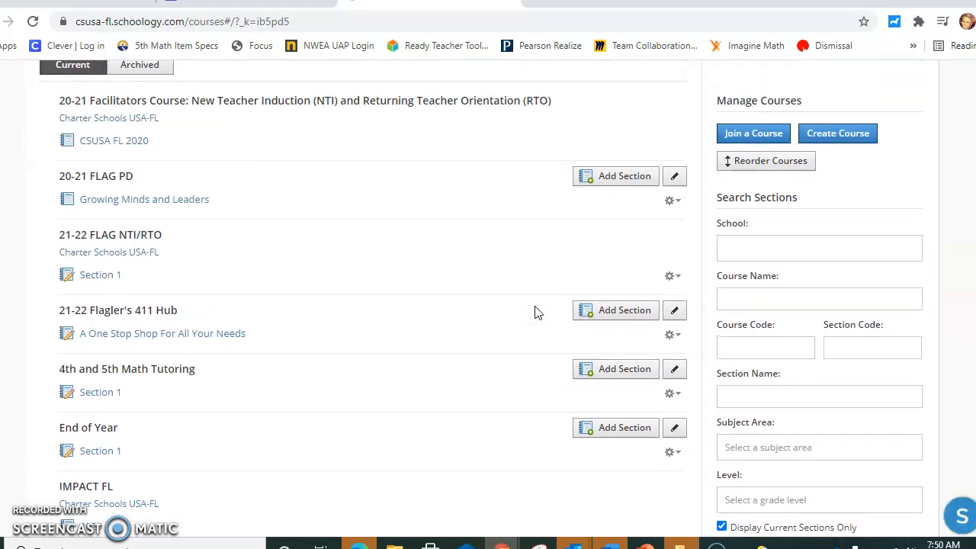
scroll(535, 312, "up", 1)
left_click(842, 214)
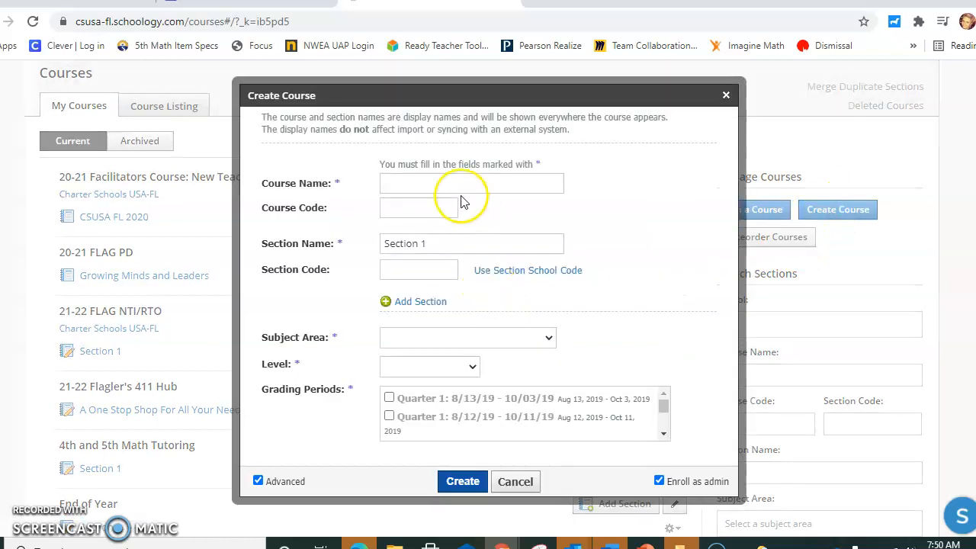
left_click(444, 180)
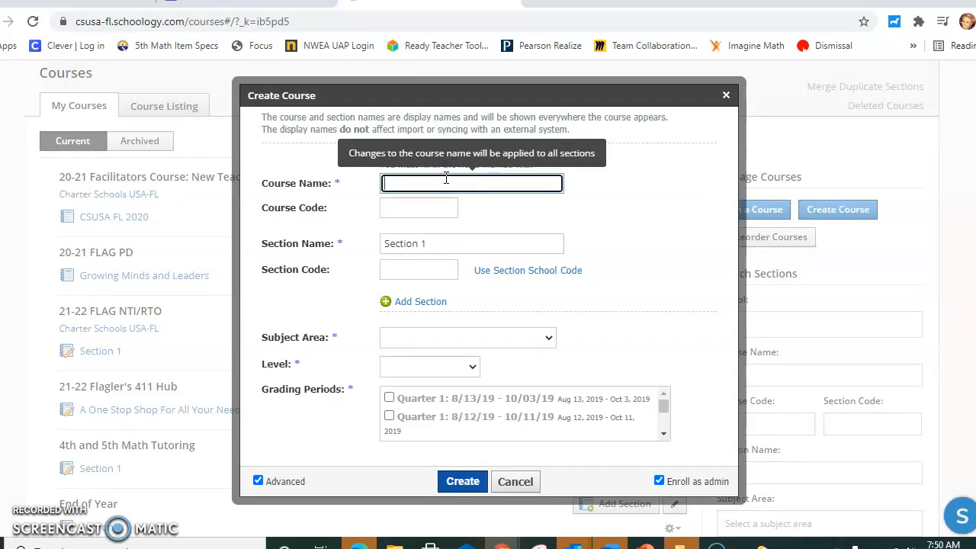
type("Demo")
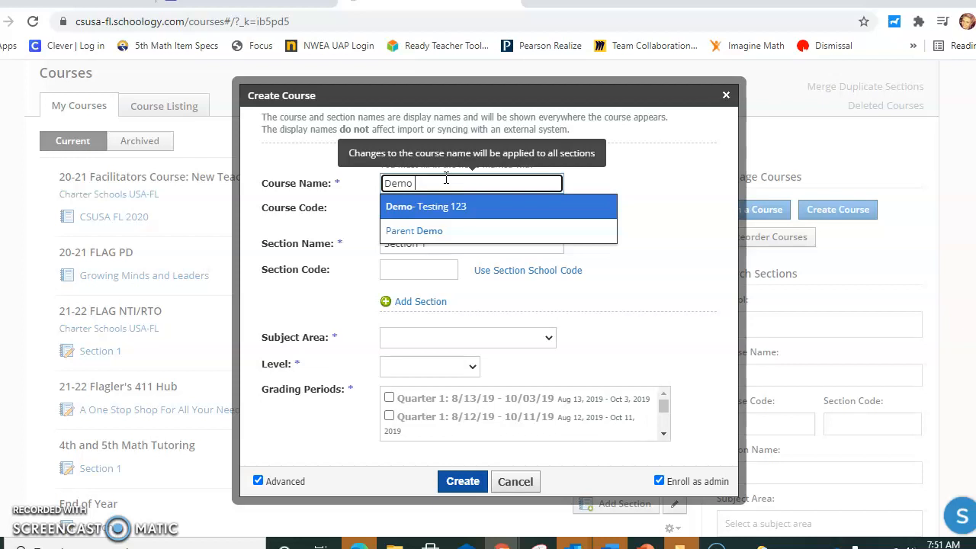
left_click(473, 208)
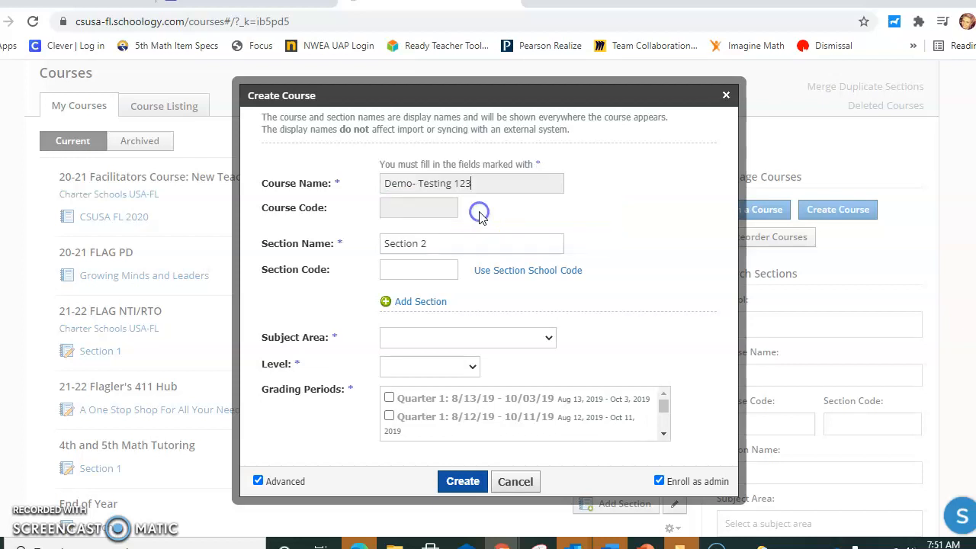
Set the new course's subject area to Other and its level to None.
left_click(453, 336)
left_click(457, 369)
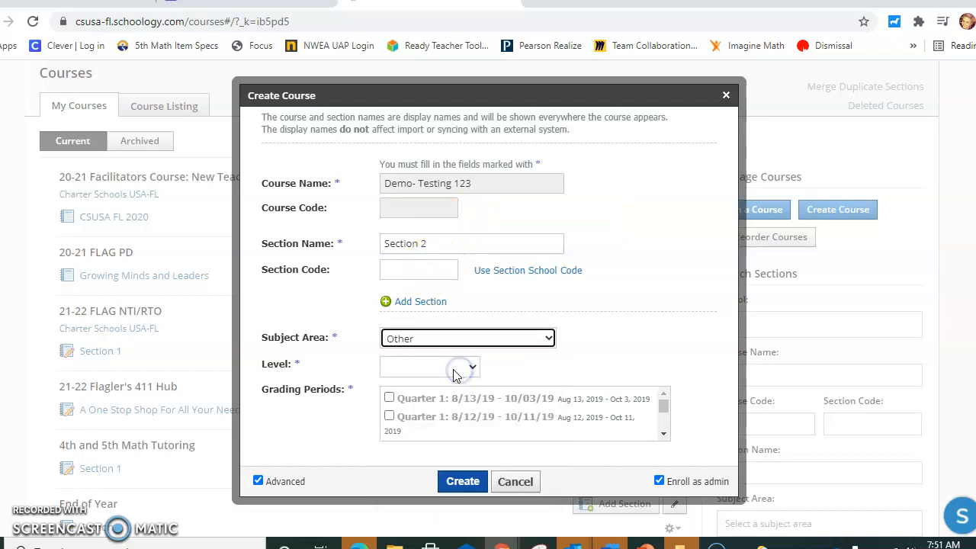
left_click(458, 366)
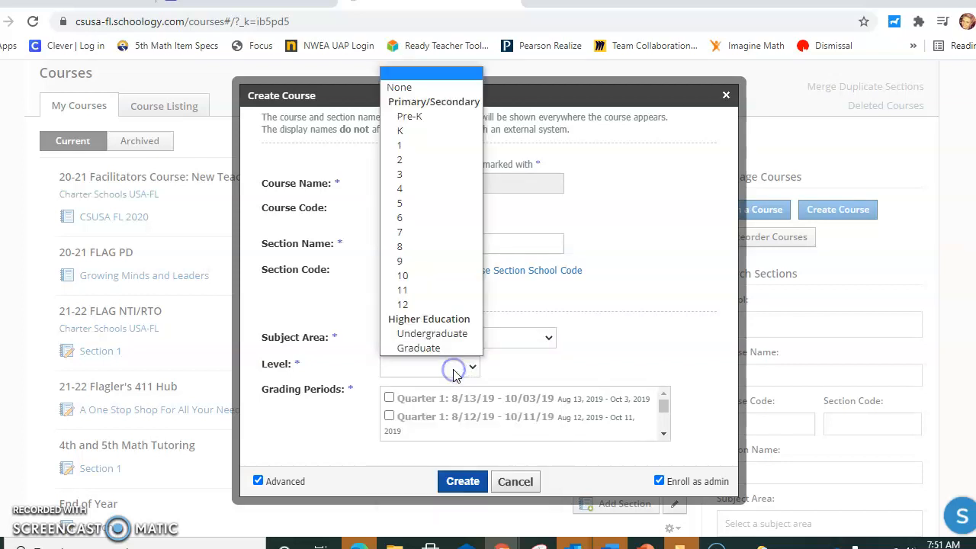
left_click(449, 88)
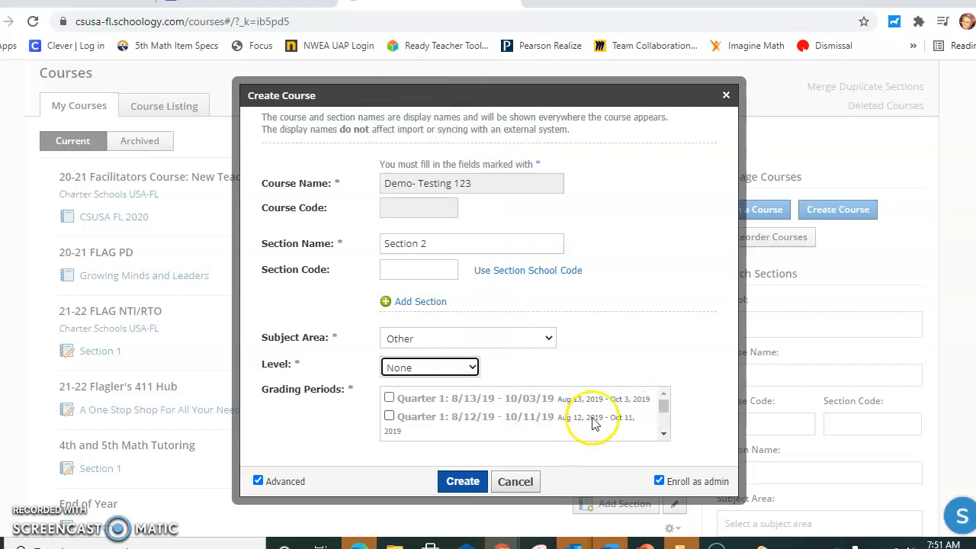
Assign the Endless grading period and create the course.
left_click_drag(663, 414, 664, 435)
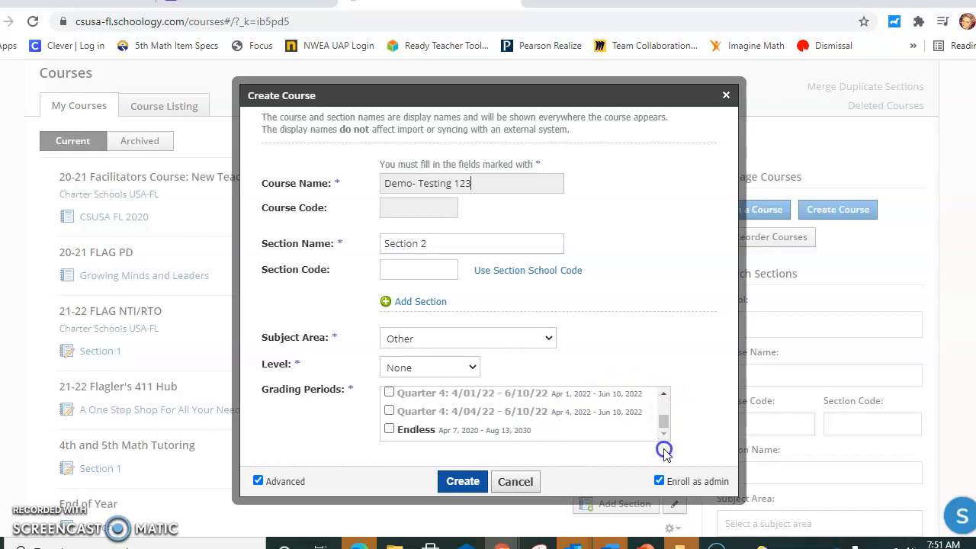
left_click(389, 431)
left_click(465, 482)
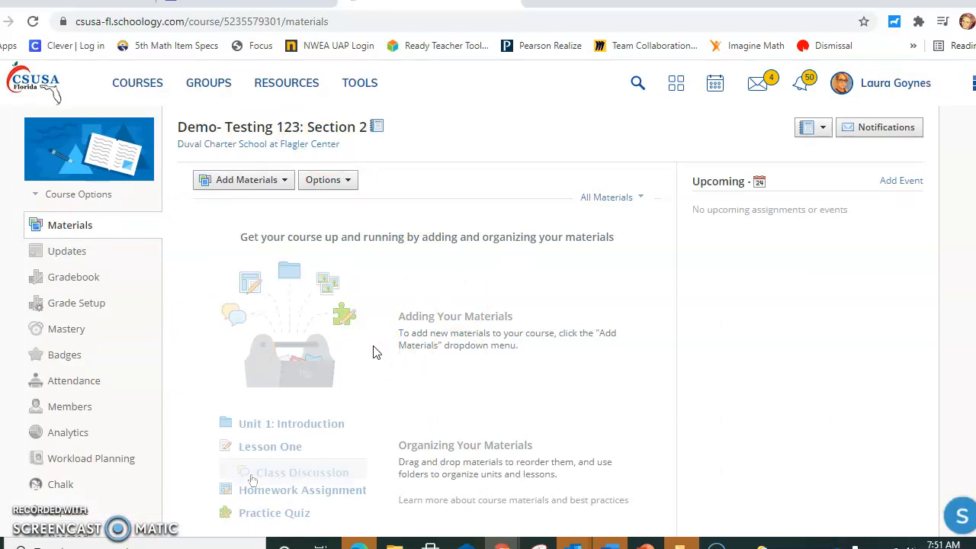
Change the course's profile picture to the purple math image with the calculator symbols and set square.
mouse_move(107, 153)
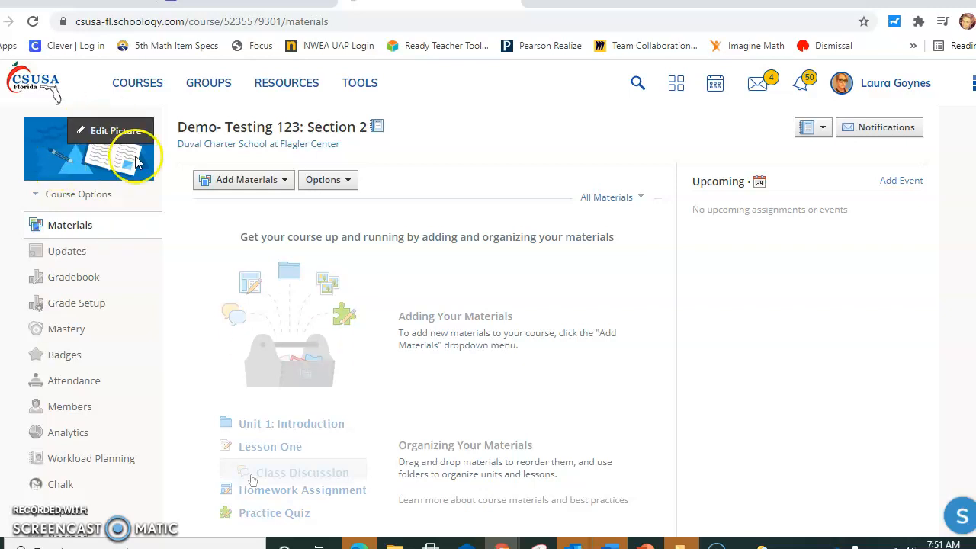
left_click(97, 143)
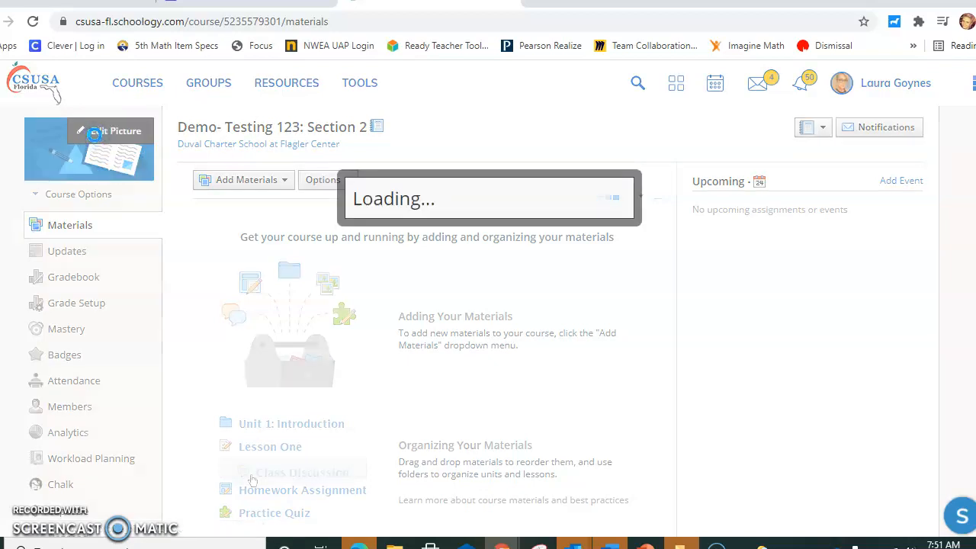
scroll(439, 311, "down", 3)
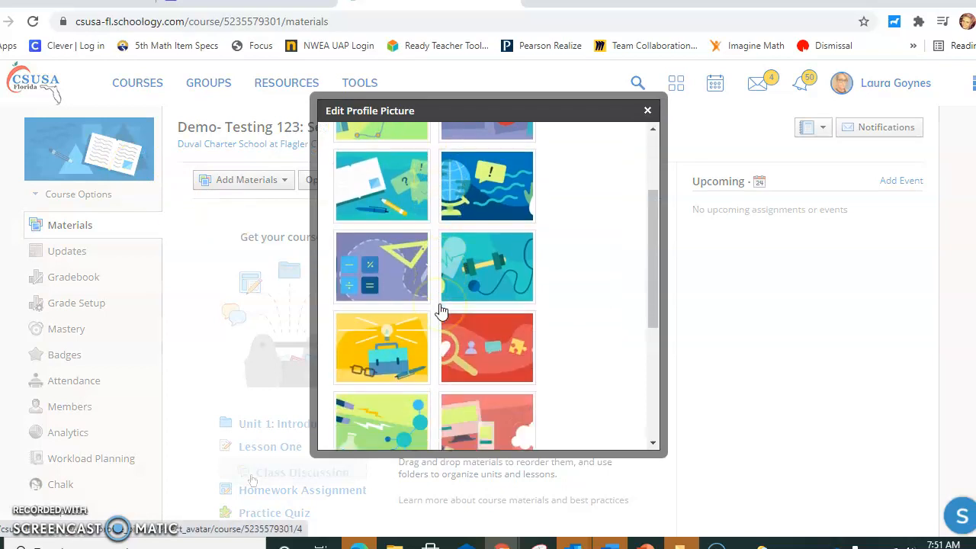
scroll(440, 311, "down", 3)
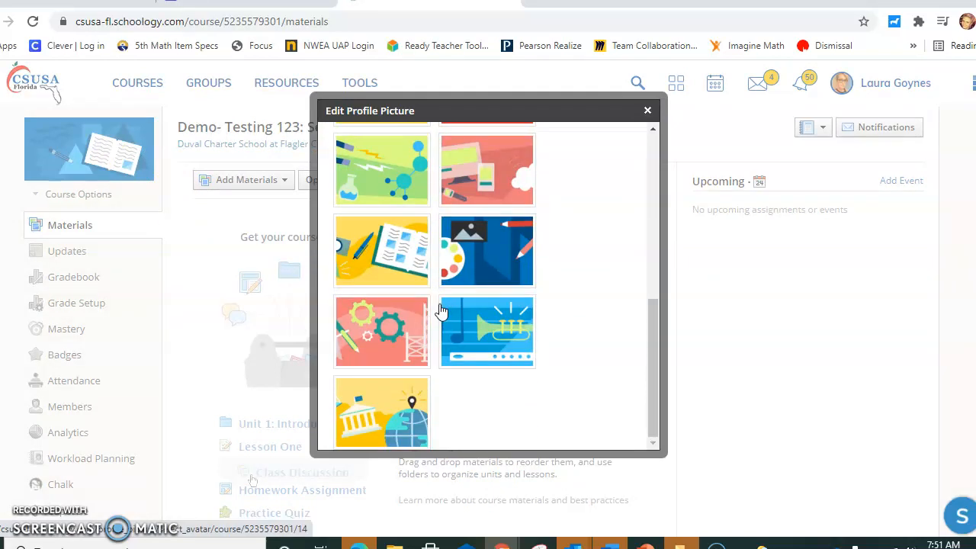
scroll(441, 311, "up", 3)
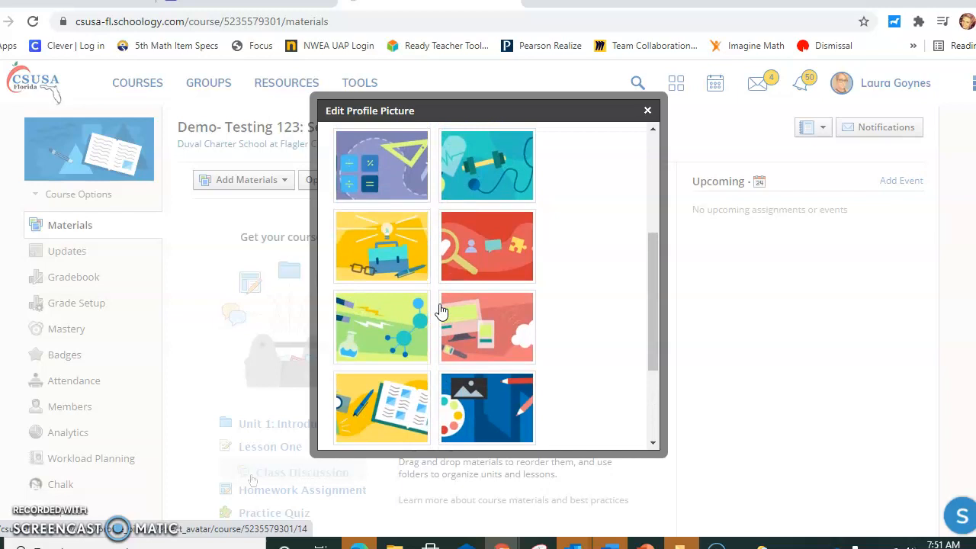
left_click(389, 165)
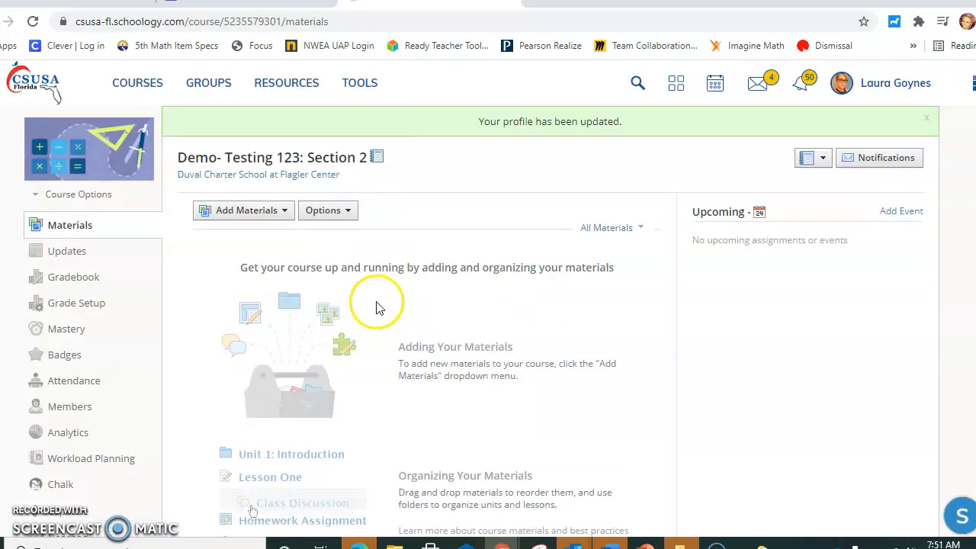
Start a new folder in the course materials and title it "Week 3 - Aug 23-Aug 27".
scroll(295, 320, "down", 1)
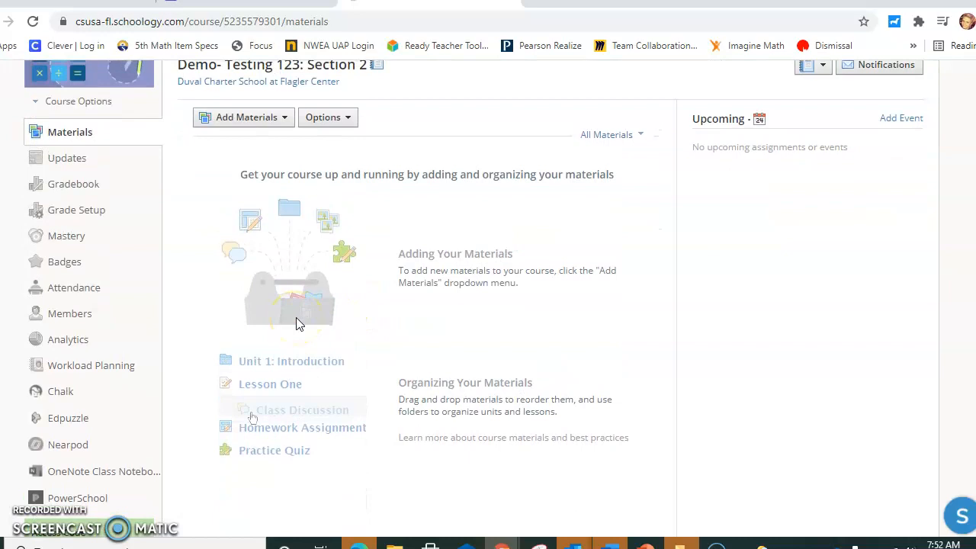
left_click(270, 122)
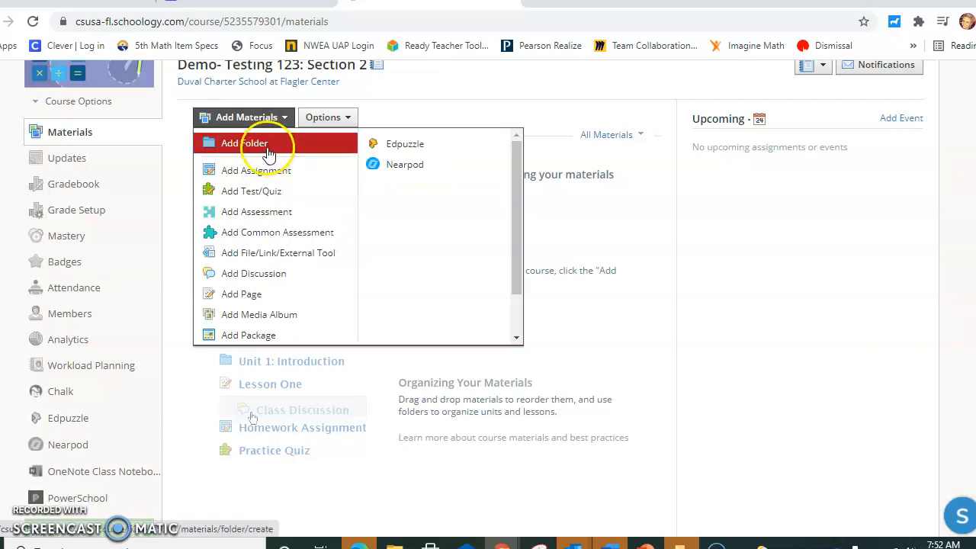
left_click(266, 145)
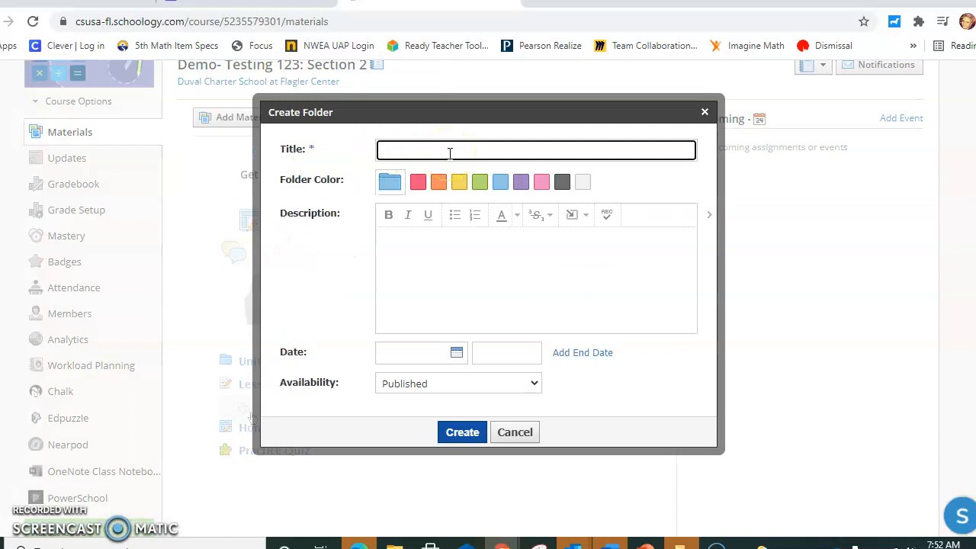
type("Week")
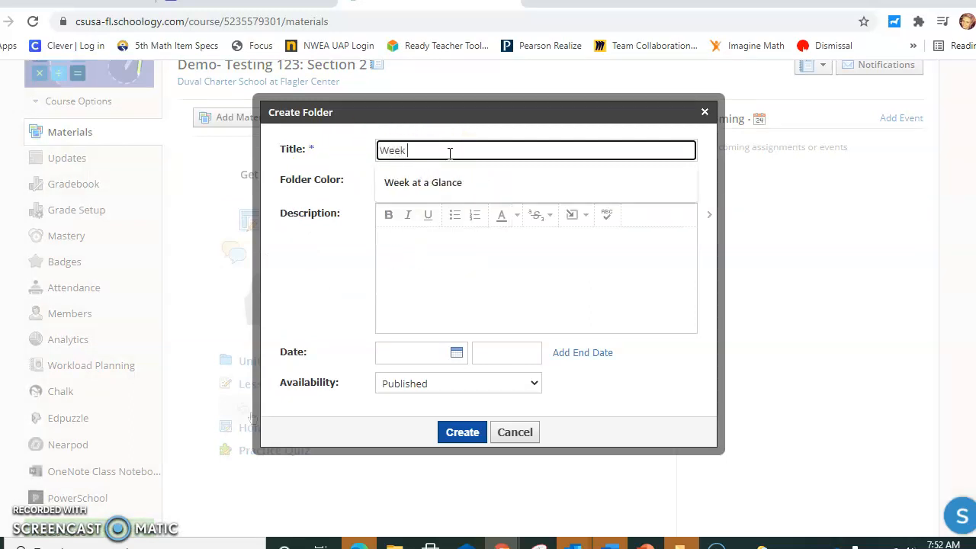
type(" 3")
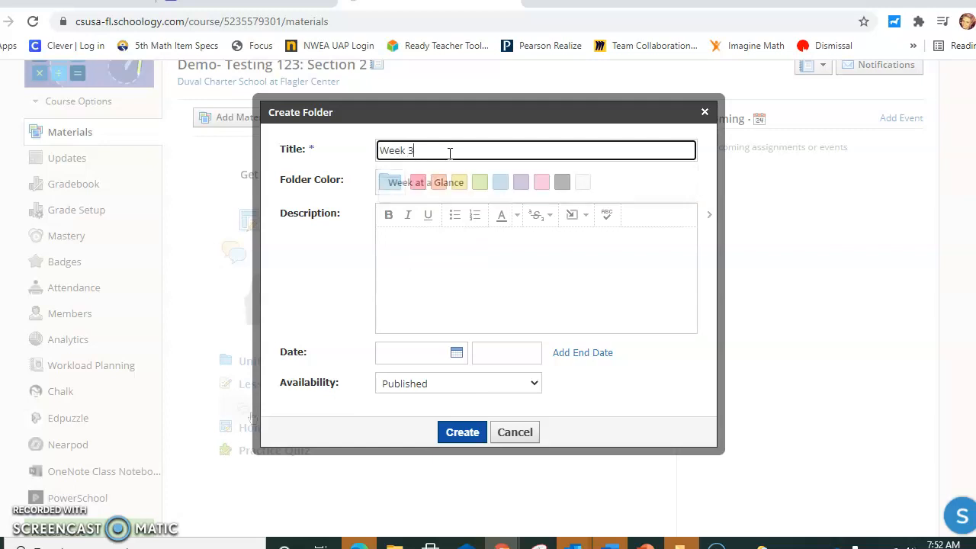
type(" - Aug")
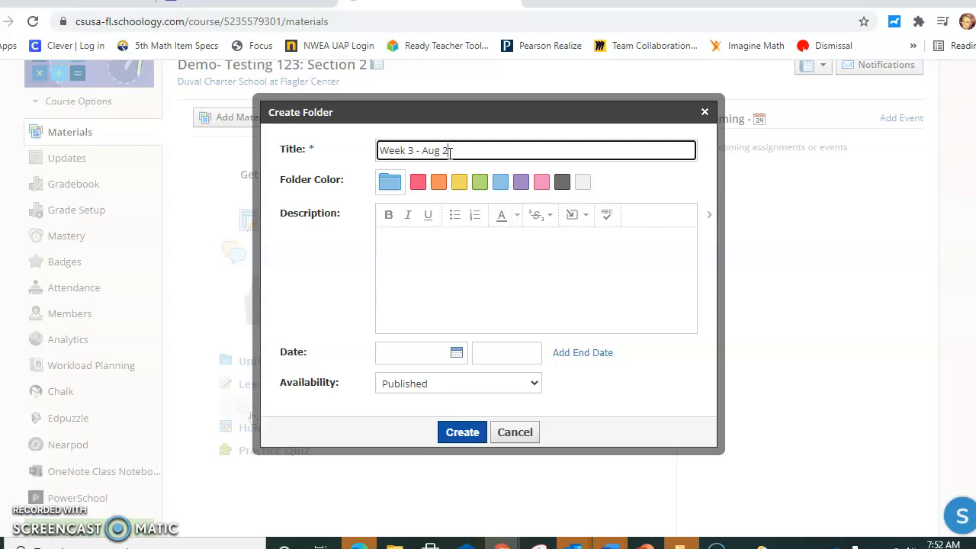
type("23-Aug27")
key("BackSpace")
key("BackSpace")
type("27")
left_click(545, 275)
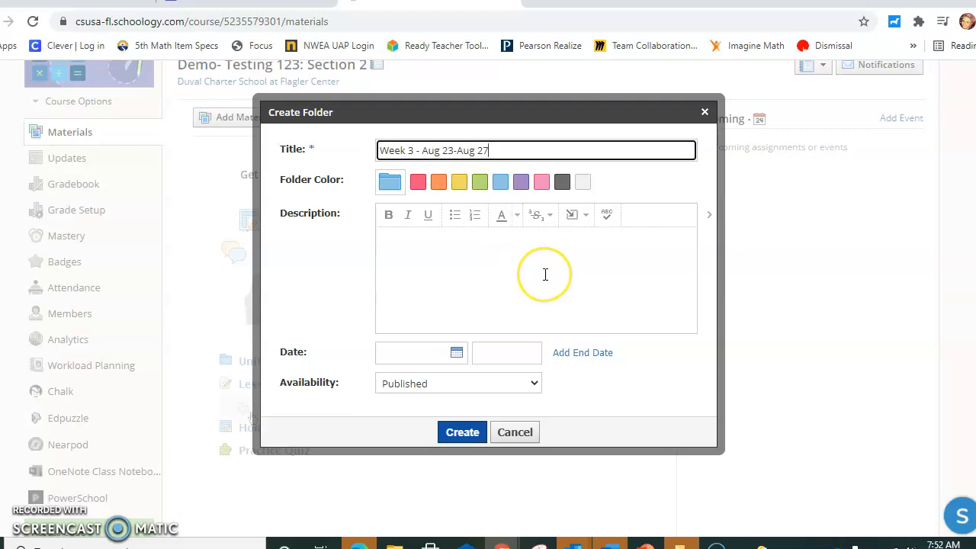
Replace the hyphen after "Week 3" in the folder title with a colon, giving "Week 3 : Aug 23-Aug 27".
left_click(421, 150)
key("BackSpace")
key("BackSpace")
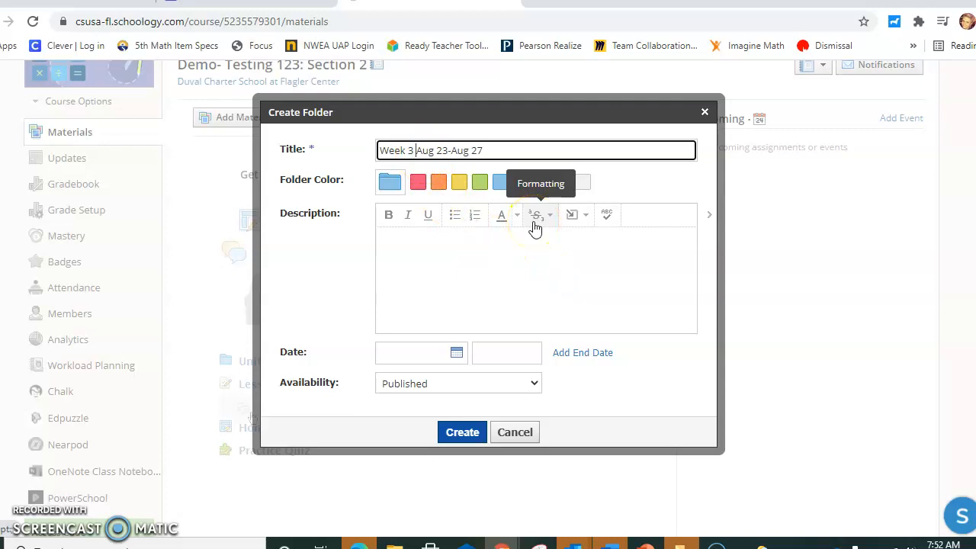
type(":")
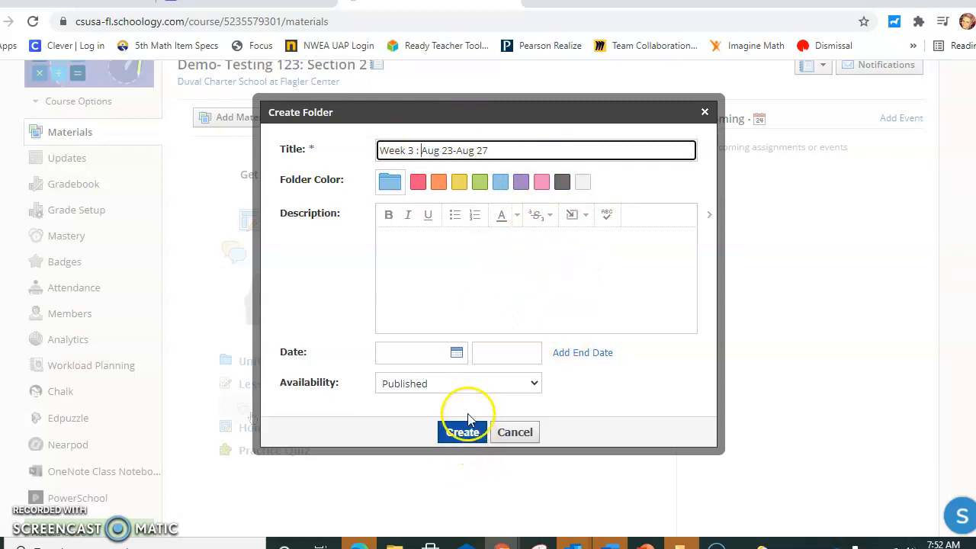
Review the availability choices, keep the Week 3 folder set to Published, and create it.
left_click(465, 388)
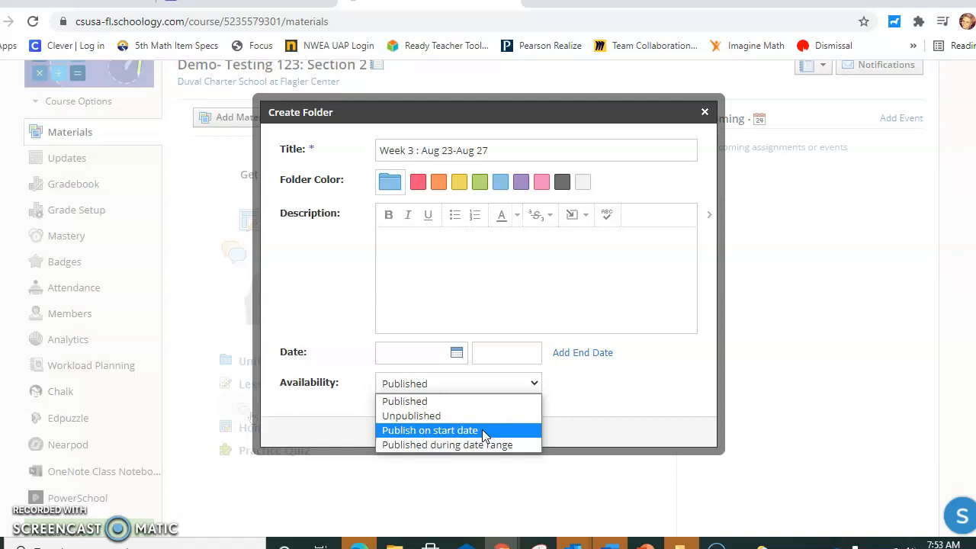
left_click(465, 430)
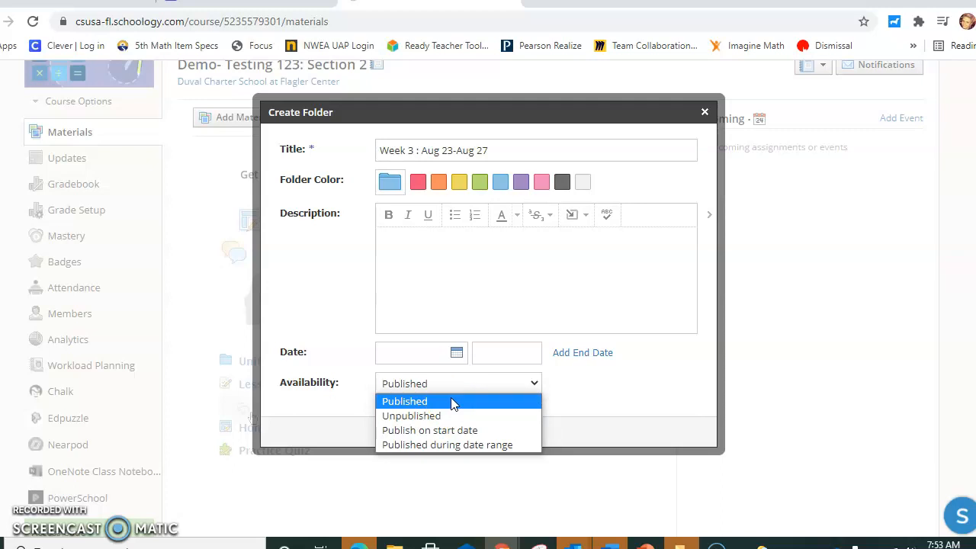
left_click(454, 406)
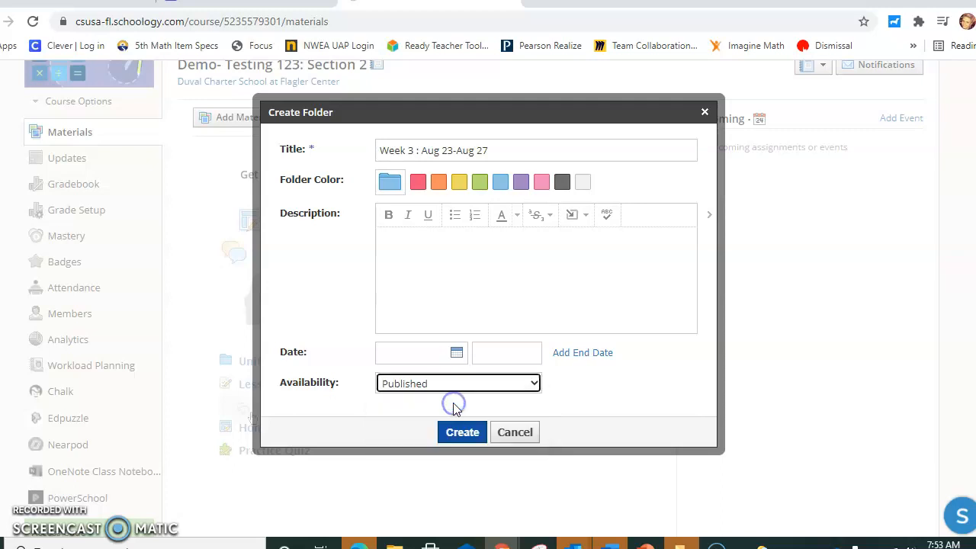
left_click(462, 433)
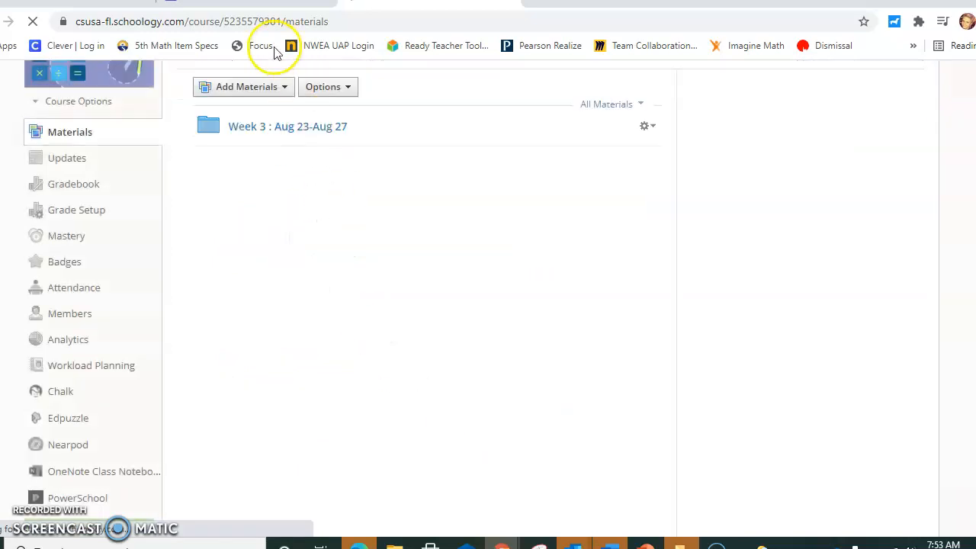
Open the "Week 3 : Aug 23-Aug 27" folder and create a subfolder titled "Aug 23" inside it.
left_click(287, 128)
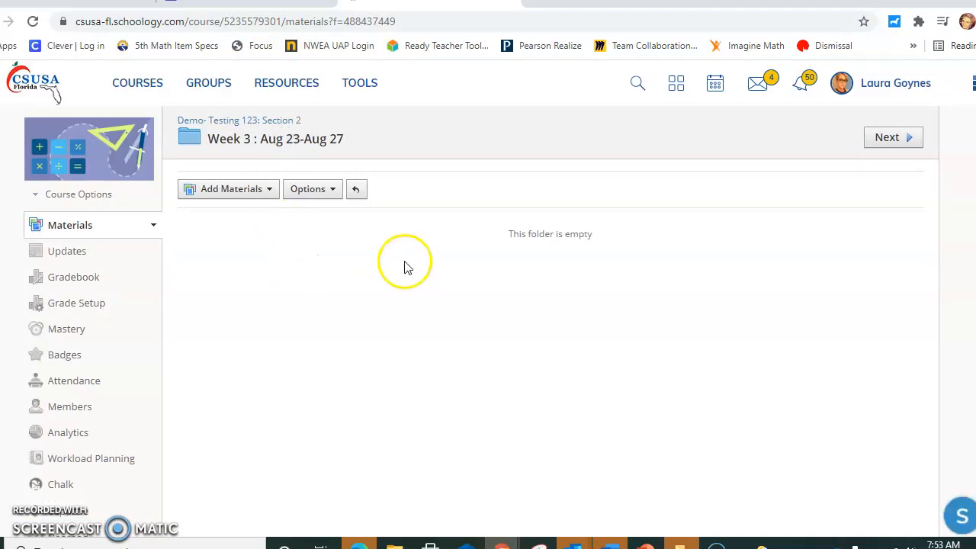
scroll(428, 333, "down", 2)
scroll(428, 334, "up", 2)
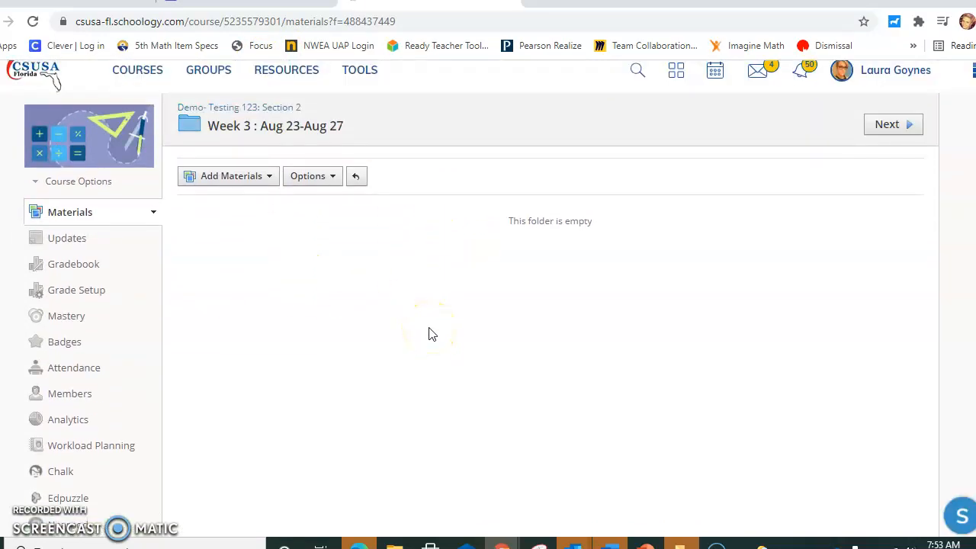
left_click(260, 183)
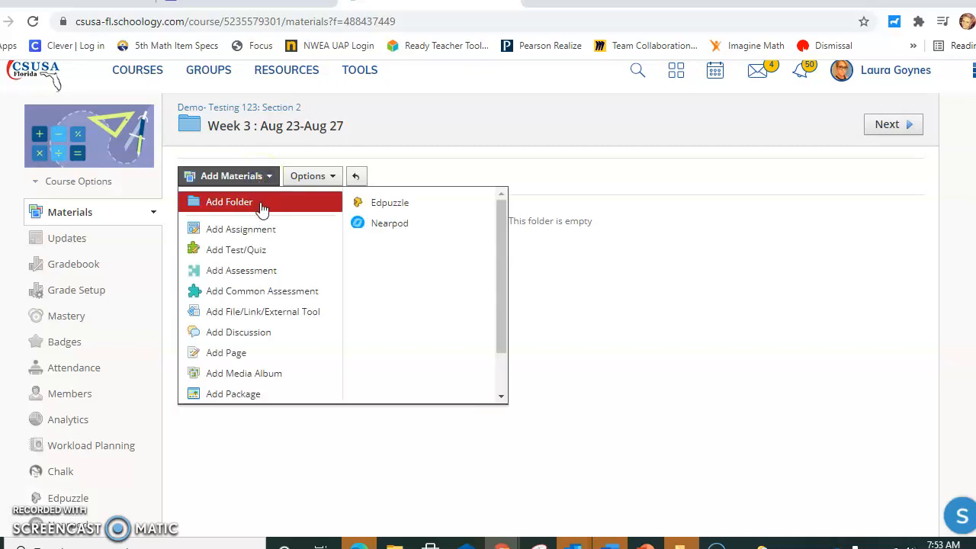
left_click(258, 203)
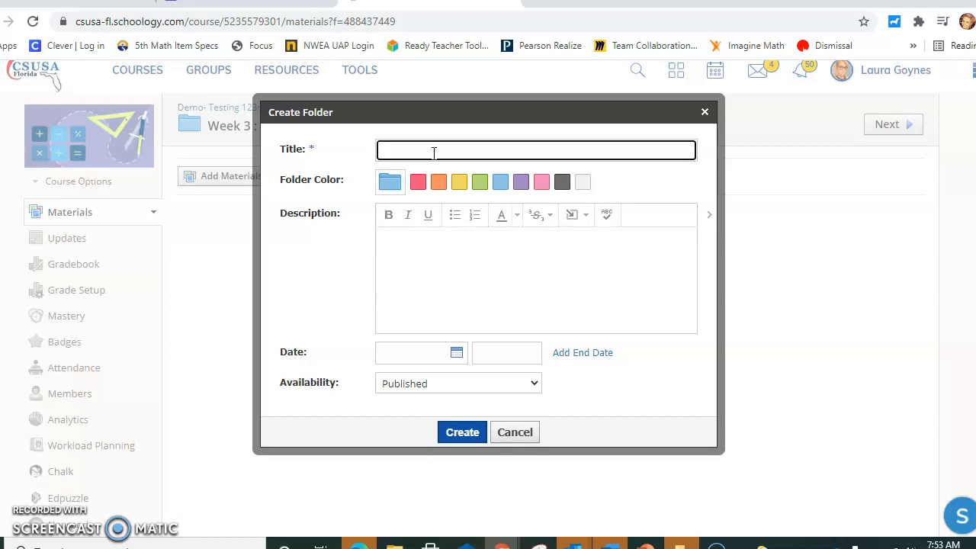
type("Aug 23")
left_click(462, 432)
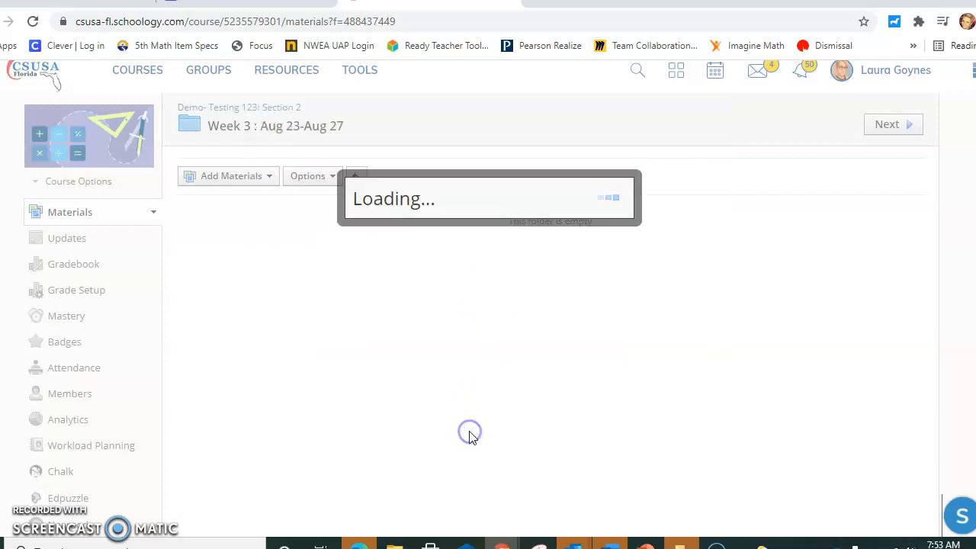
Create another subfolder titled "Aug 24" in the Week 3 folder.
left_click(259, 176)
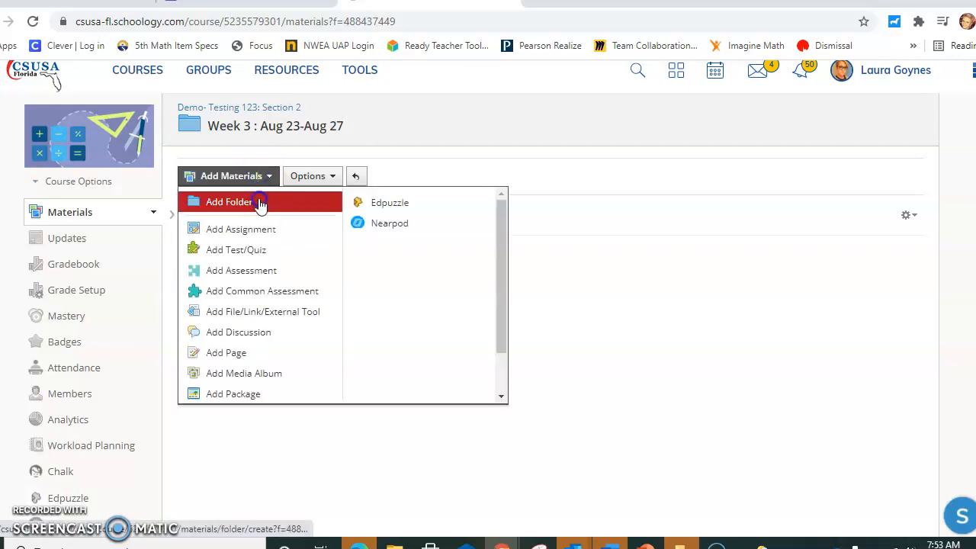
left_click(257, 201)
type("Aug 24")
key("Return")
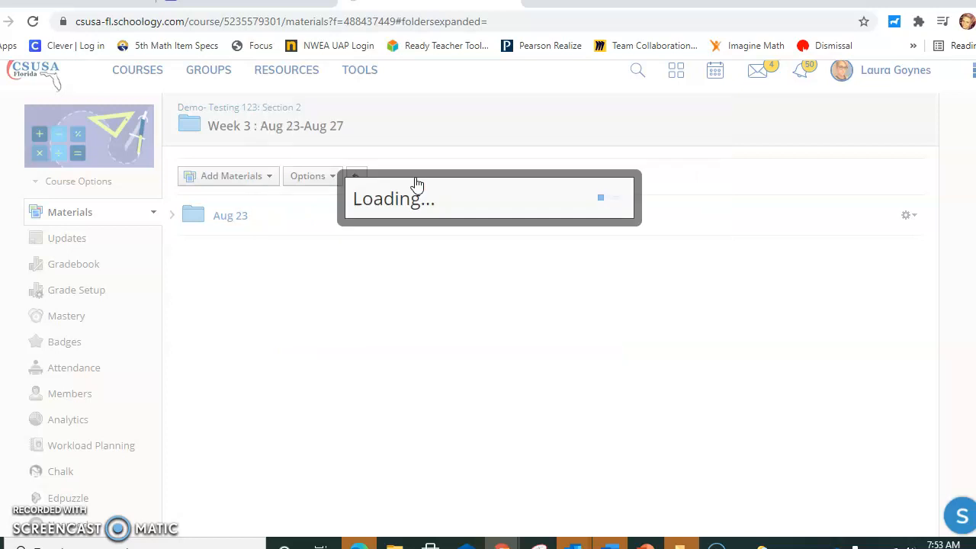
Create a third subfolder in the Week 3 folder titled "Aug 25" with its availability set to Unpublished.
left_click(253, 183)
left_click(255, 201)
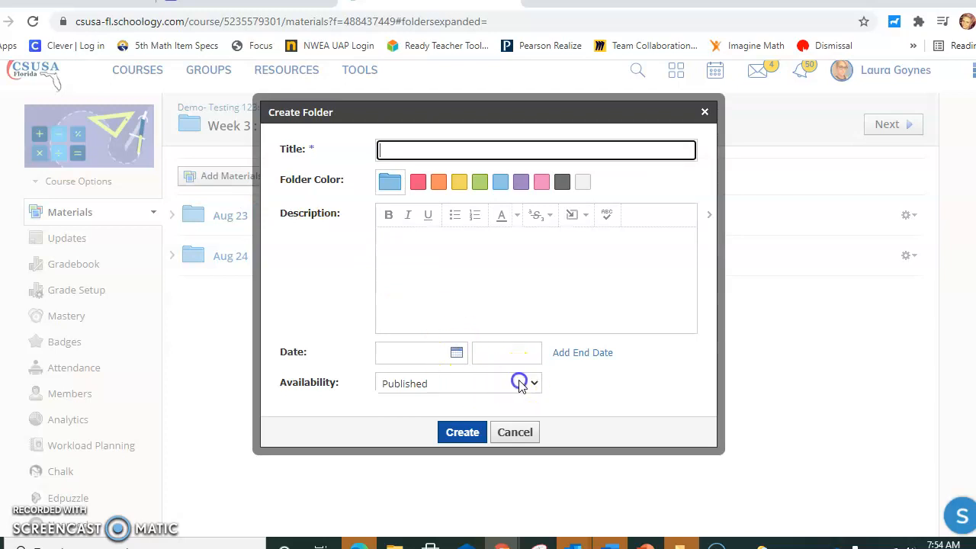
left_click(519, 384)
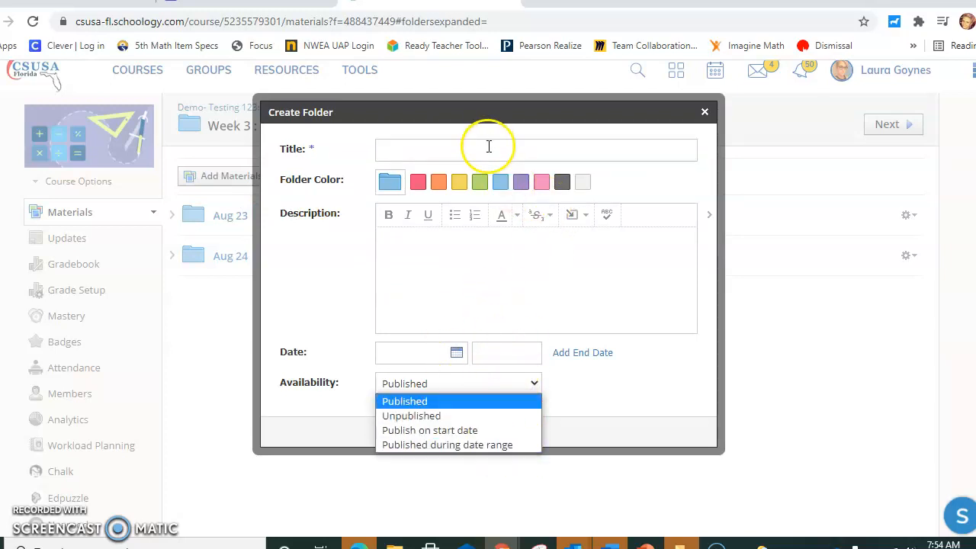
left_click(435, 421)
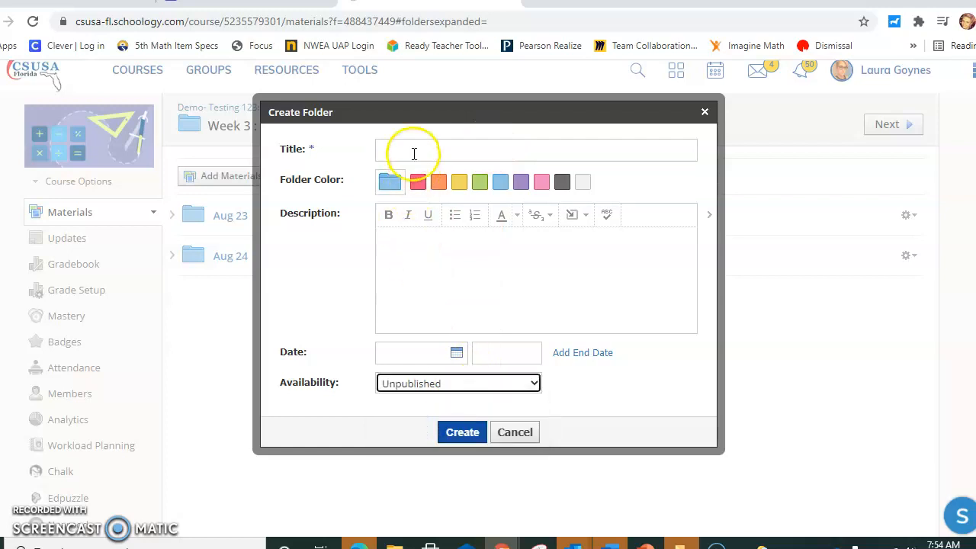
left_click(413, 151)
type("Aug 25")
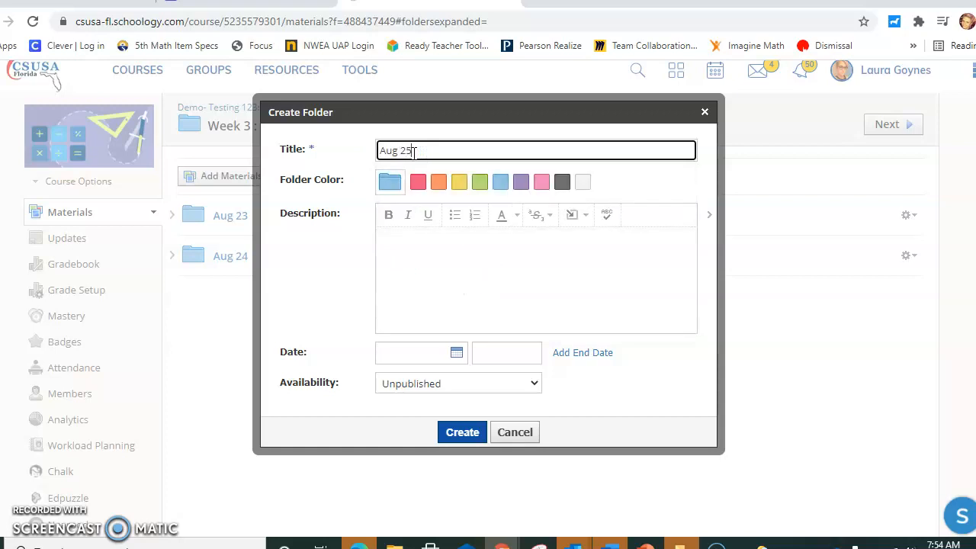
left_click(462, 433)
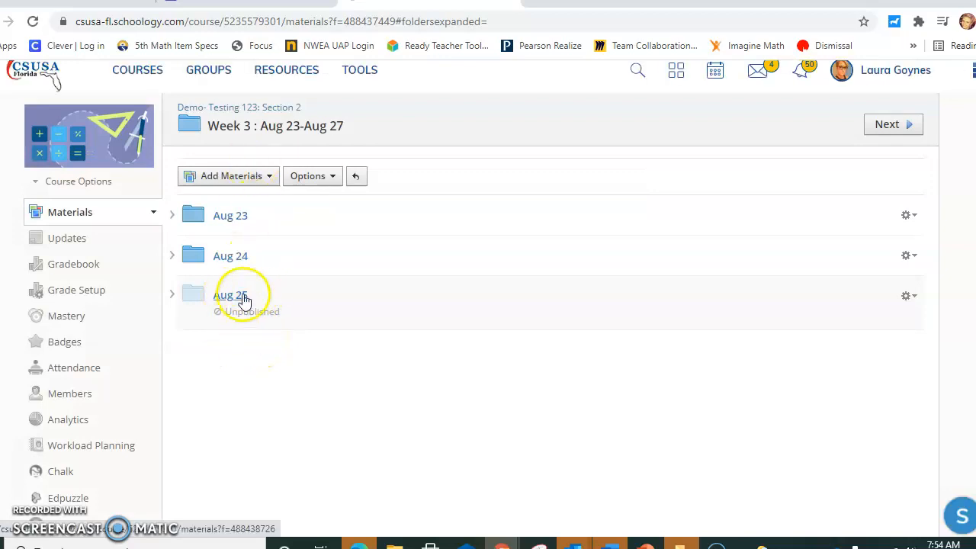
Publish the "Aug 25" folder from its own options and confirm the publishing.
left_click(909, 297)
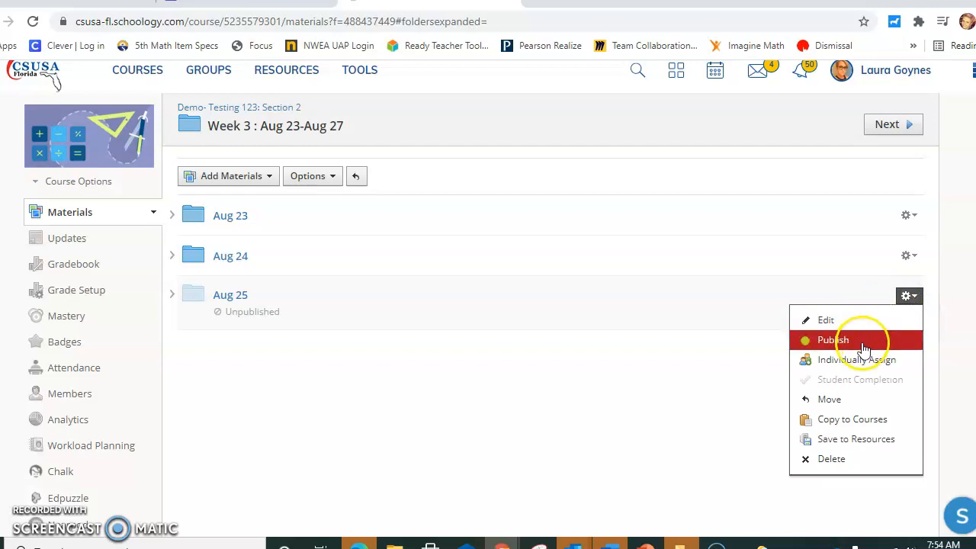
left_click(908, 299)
left_click(909, 299)
left_click(867, 344)
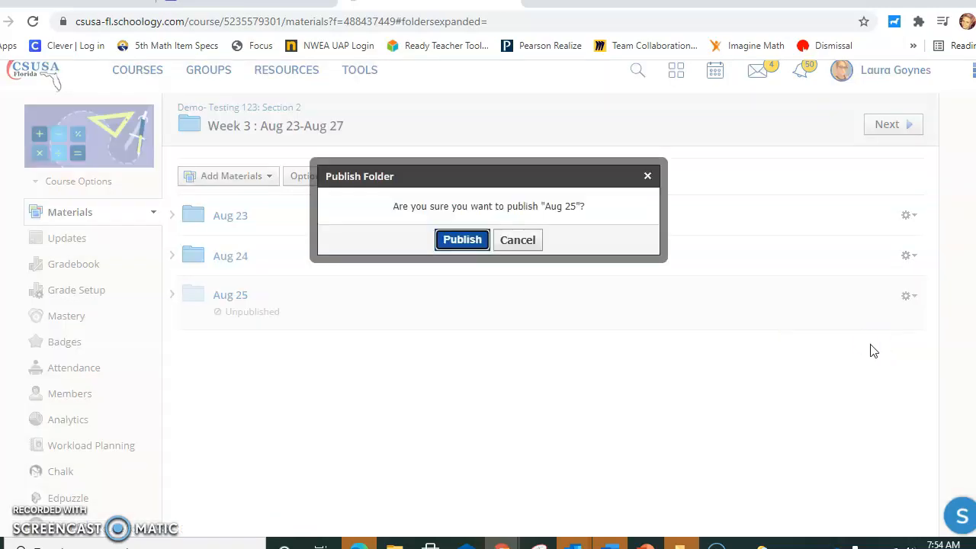
left_click(455, 237)
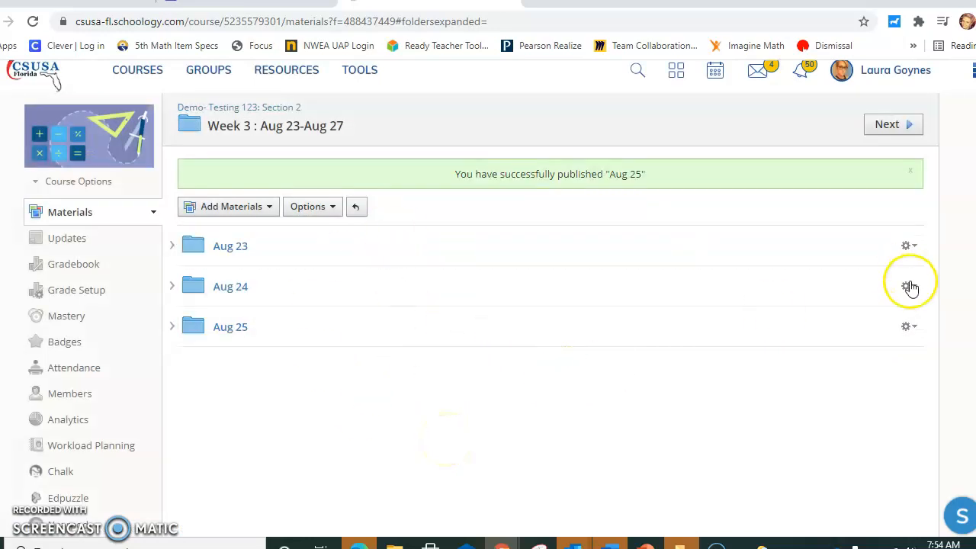
Try to unpublish the "Aug 25" folder.
left_click(910, 327)
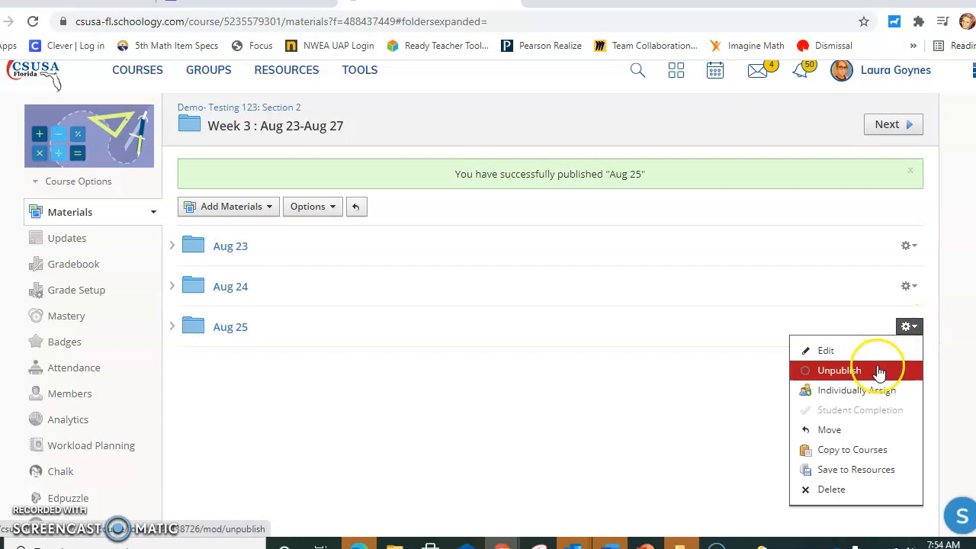
left_click(880, 370)
left_click(461, 239)
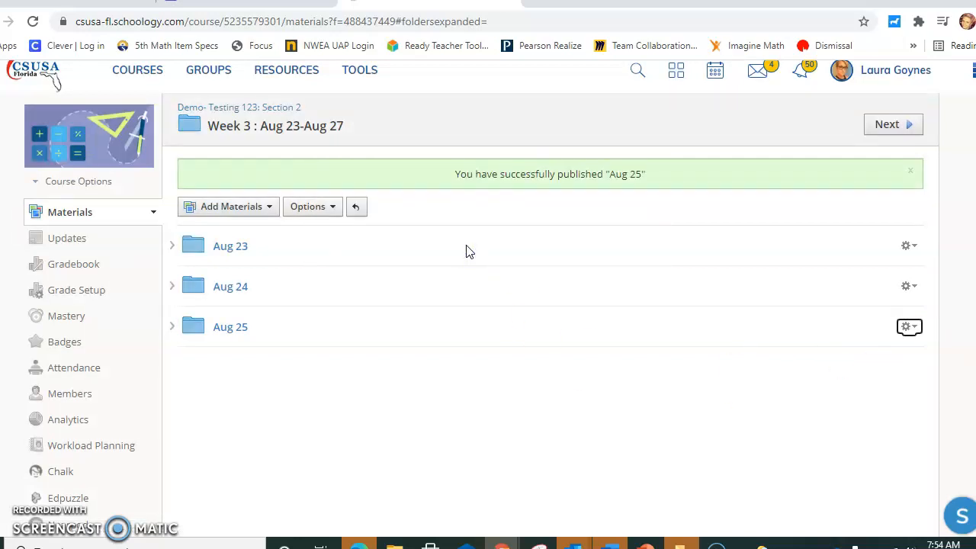
left_click(912, 333)
left_click(875, 370)
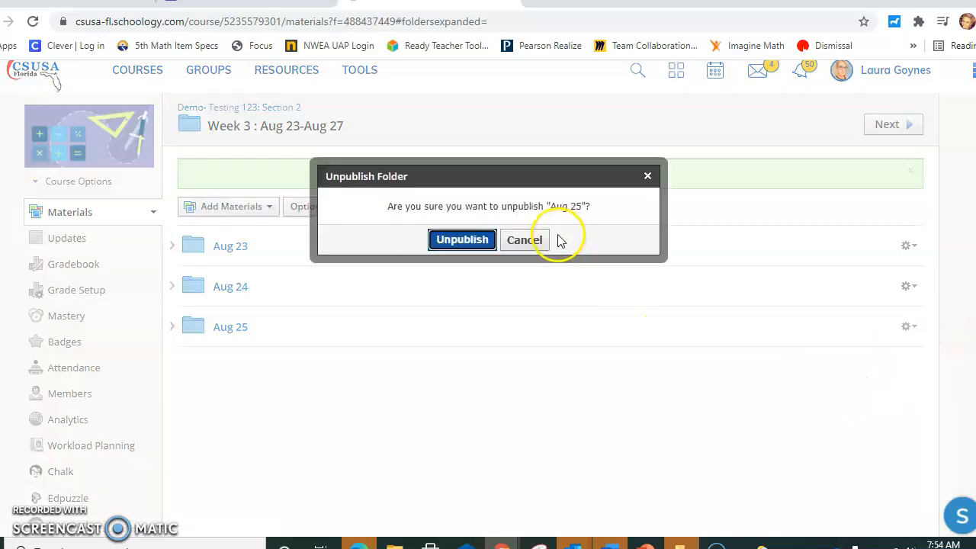
left_click(473, 241)
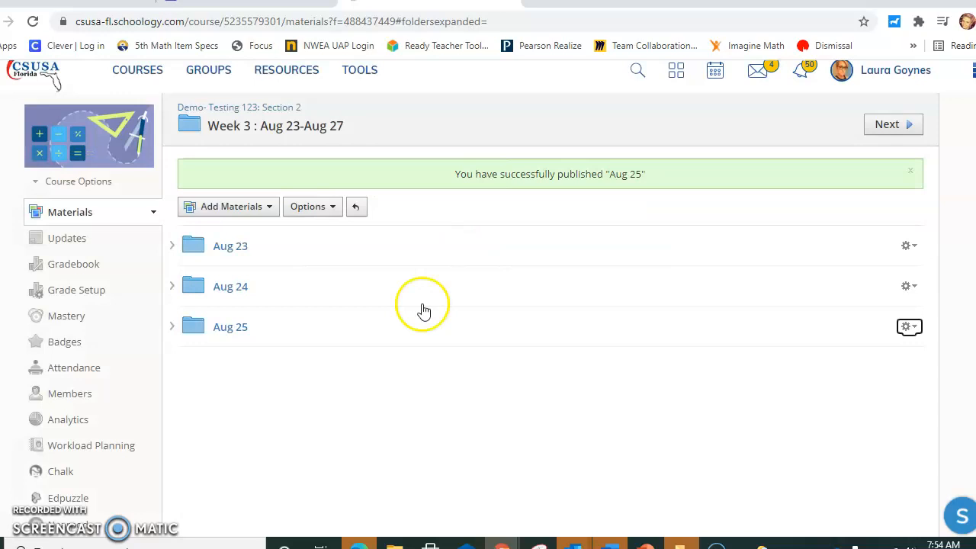
Open the "Aug 25" folder and examine which types of materials can be added to it.
left_click(230, 328)
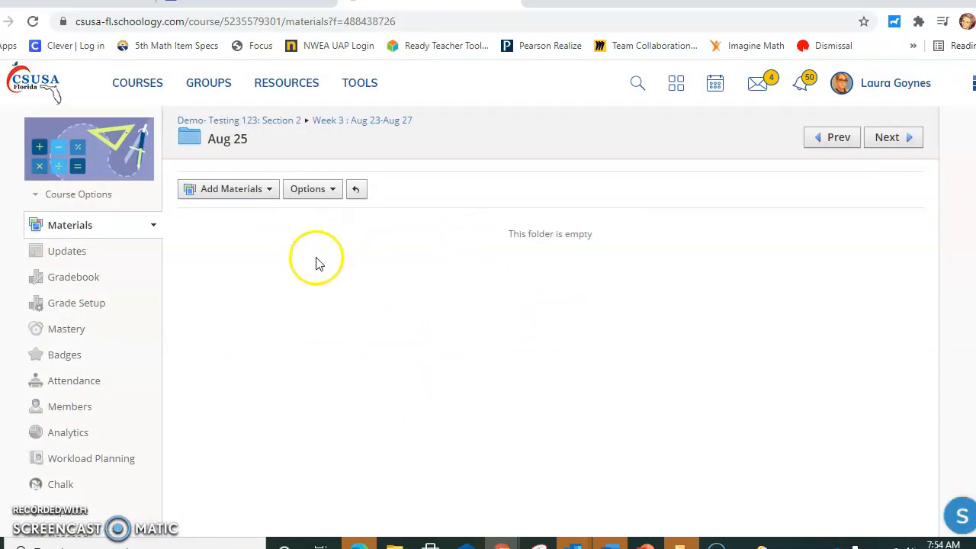
left_click(240, 192)
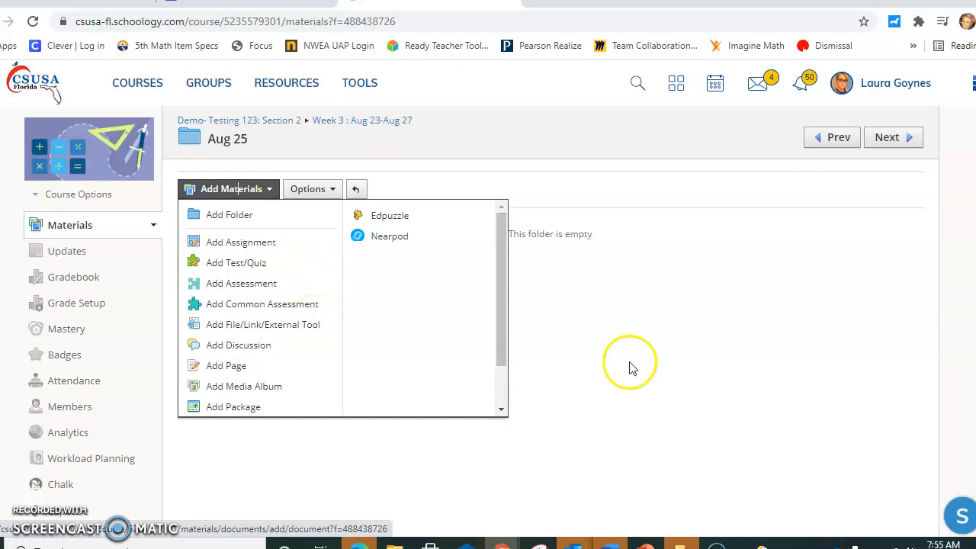
left_click(683, 344)
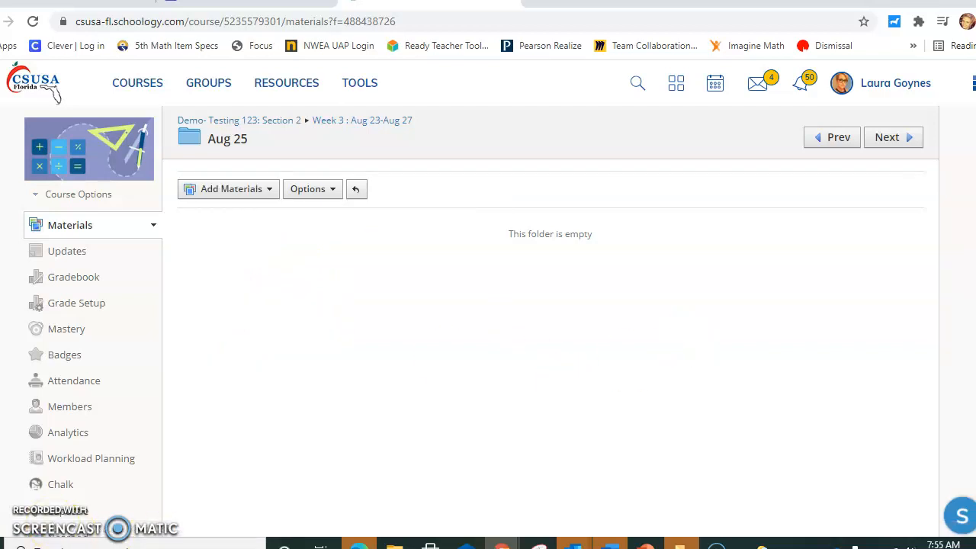